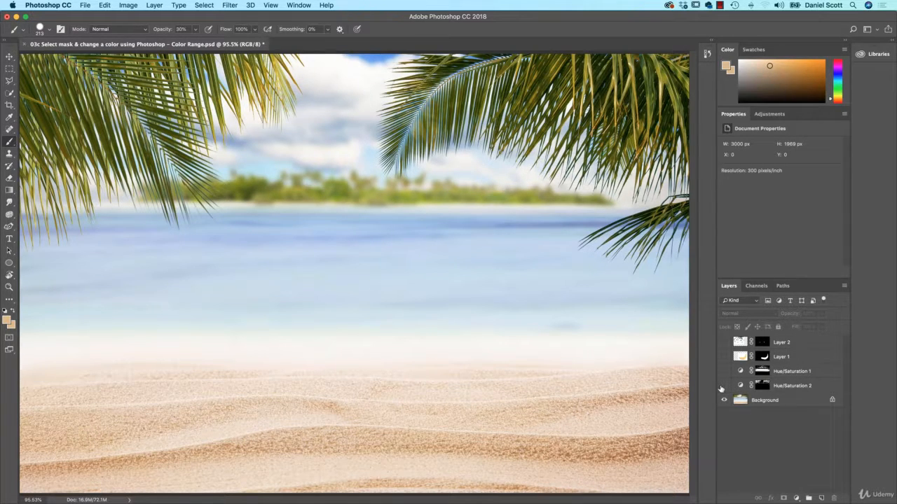
- Show the Hue/Saturation 2 and Hue/Saturation 1 layers to preview the recoloured palms and sea
click(724, 385)
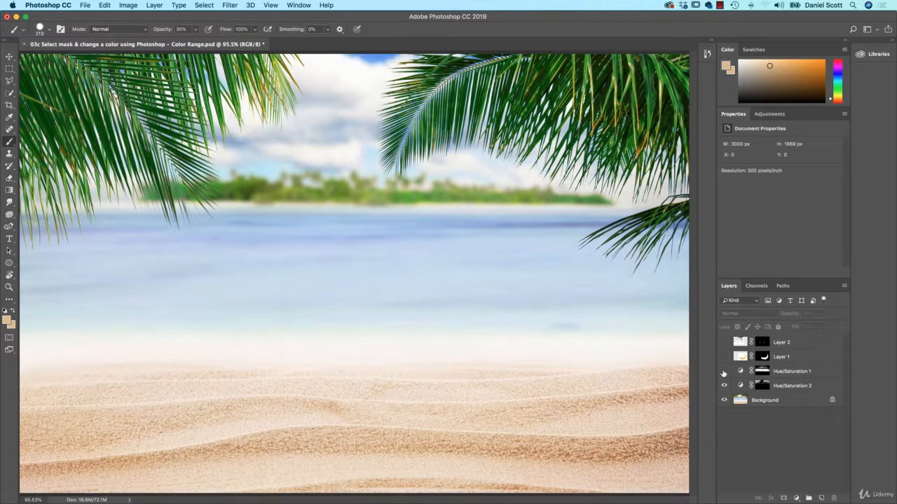
click(723, 372)
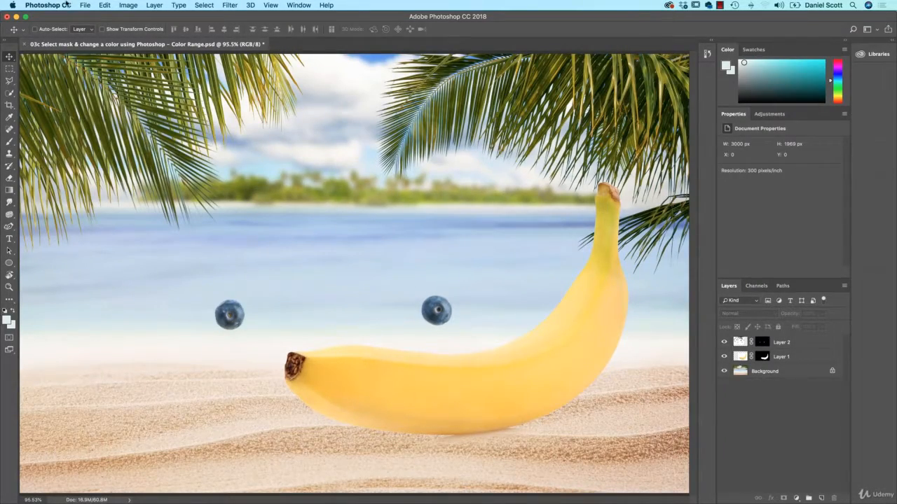
click(88, 5)
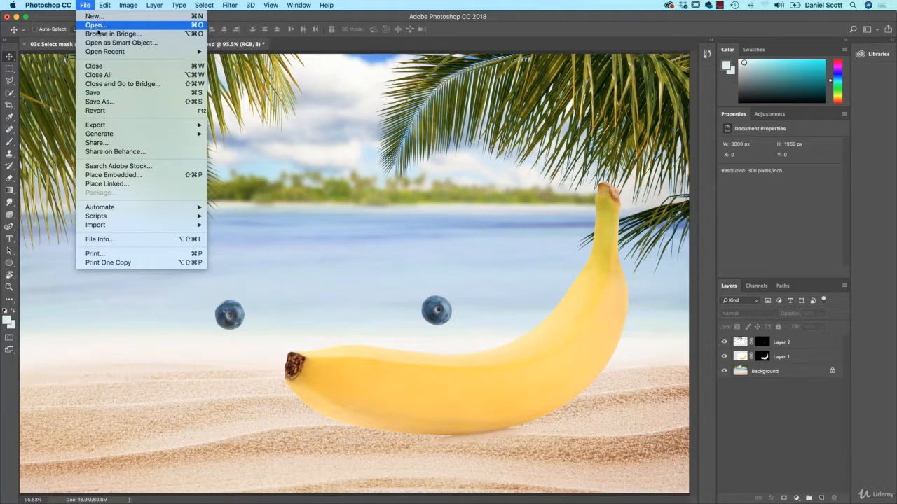
click(98, 26)
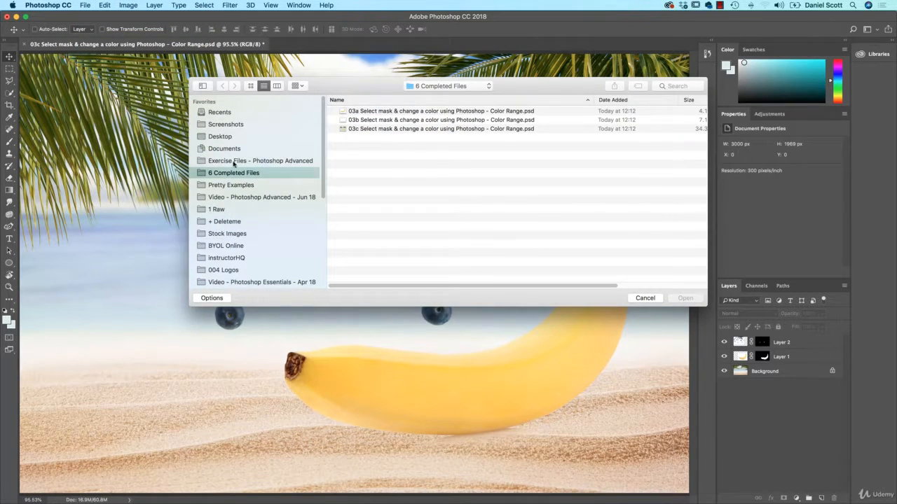
click(238, 160)
click(398, 147)
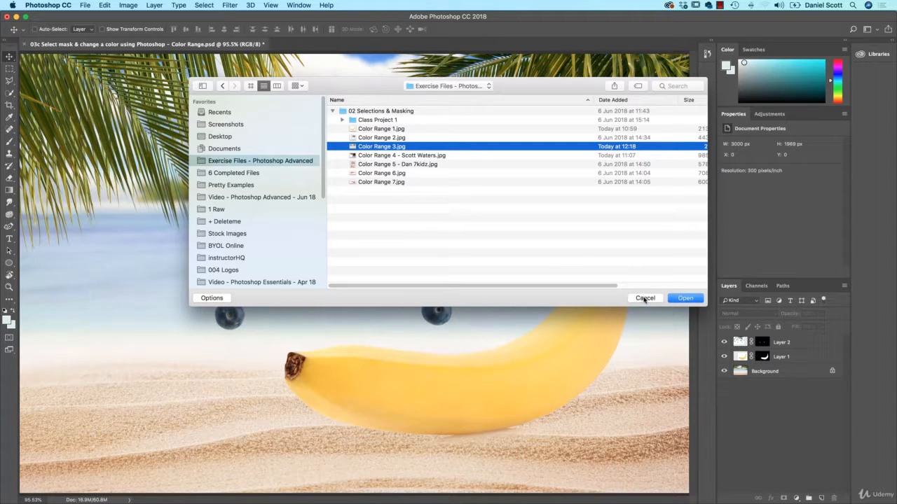
click(645, 299)
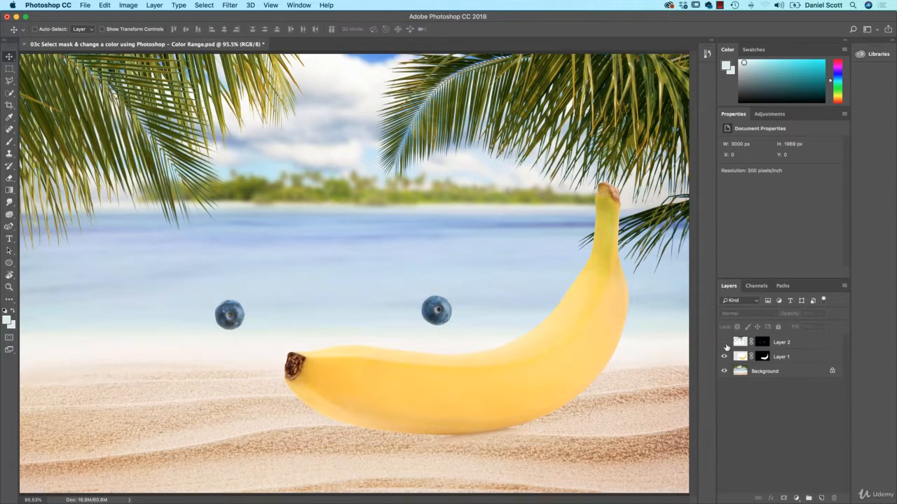
- Hide Layer 2 and Layer 1 and select the Background layer
drag(724, 342, 723, 357)
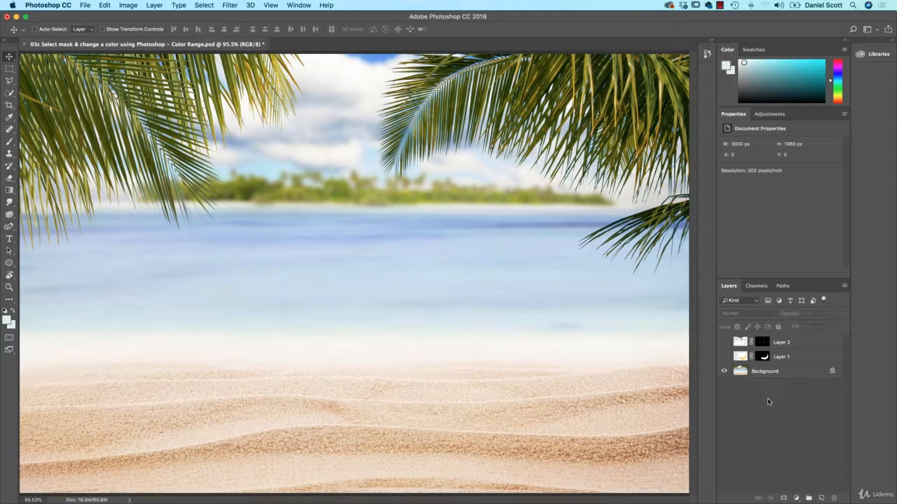
click(766, 376)
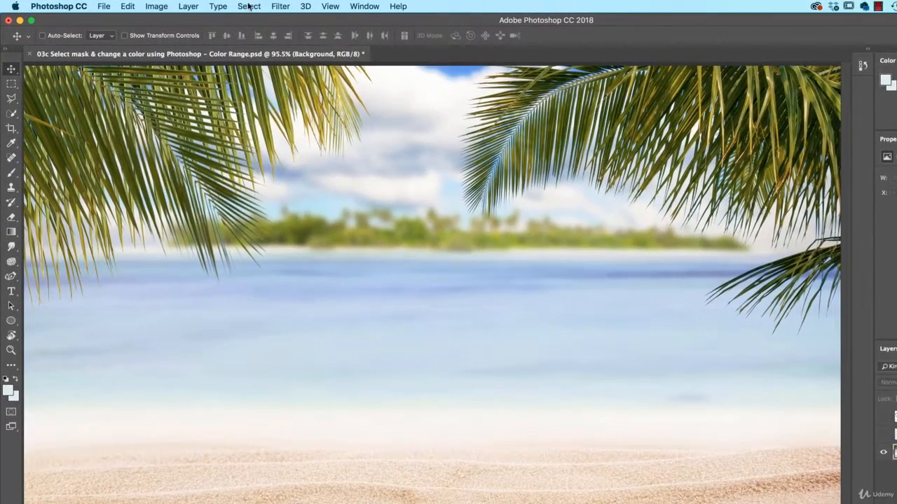
- Start a Color Range selection without a selection preview, set Fuzziness to 101 and sample the blue of the sea
click(204, 5)
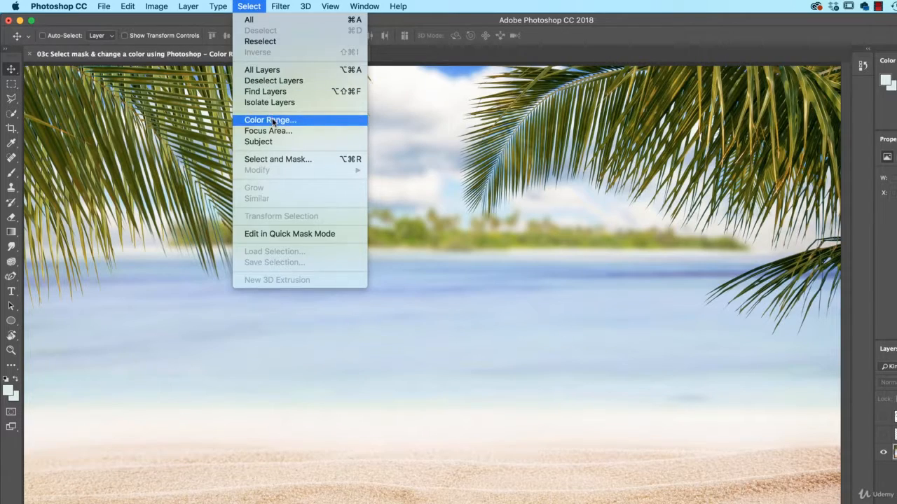
click(273, 120)
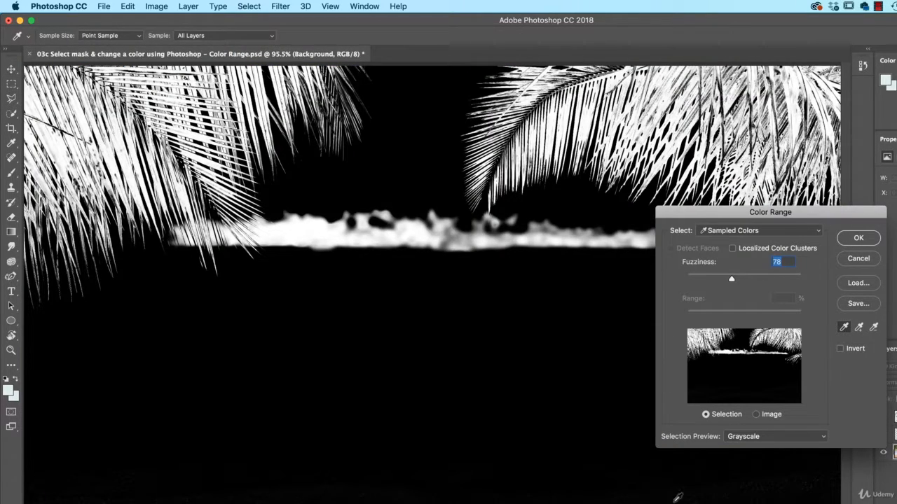
click(790, 436)
click(778, 418)
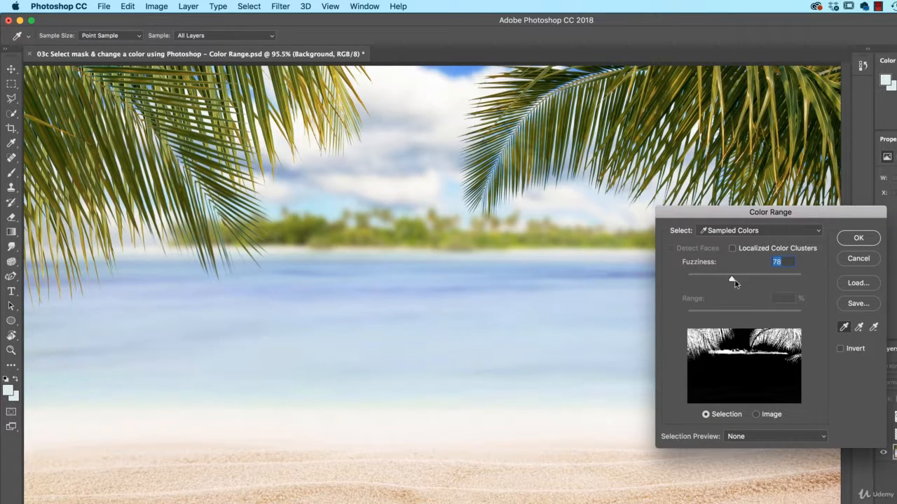
mouse_move(734, 283)
mouse_down()
mouse_move(768, 282)
mouse_move(745, 281)
mouse_up()
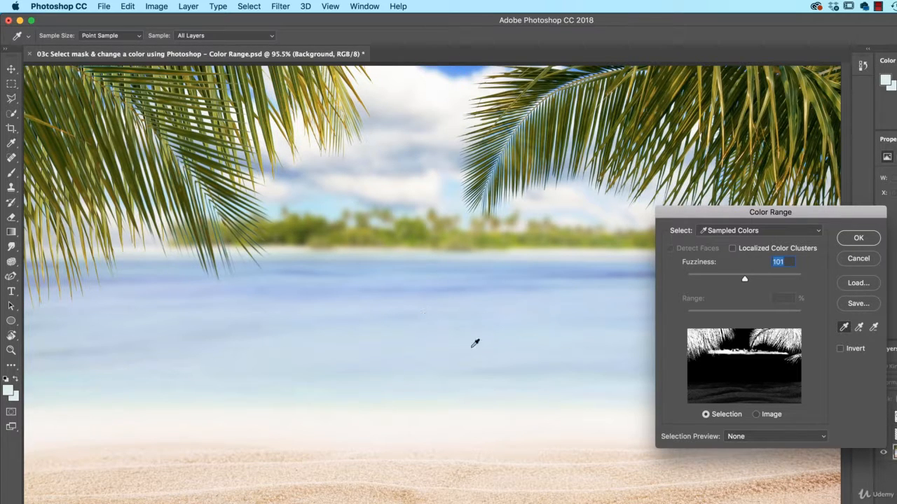
click(506, 300)
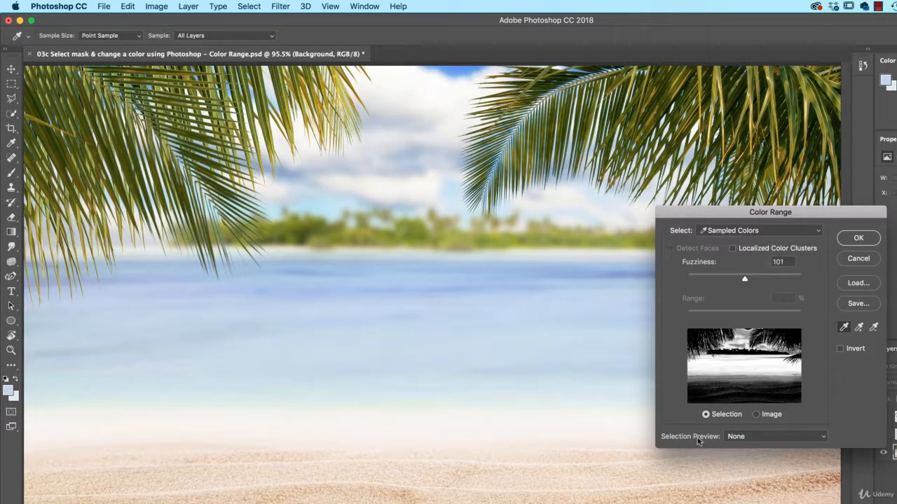
- Set the selection preview to Grayscale and add the darker blue band and another spot of the sea to the sampled colours
click(770, 437)
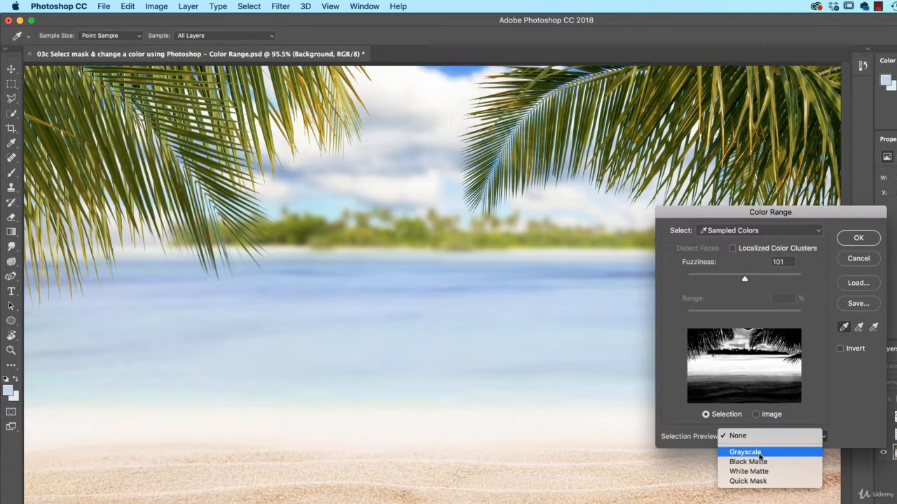
click(760, 453)
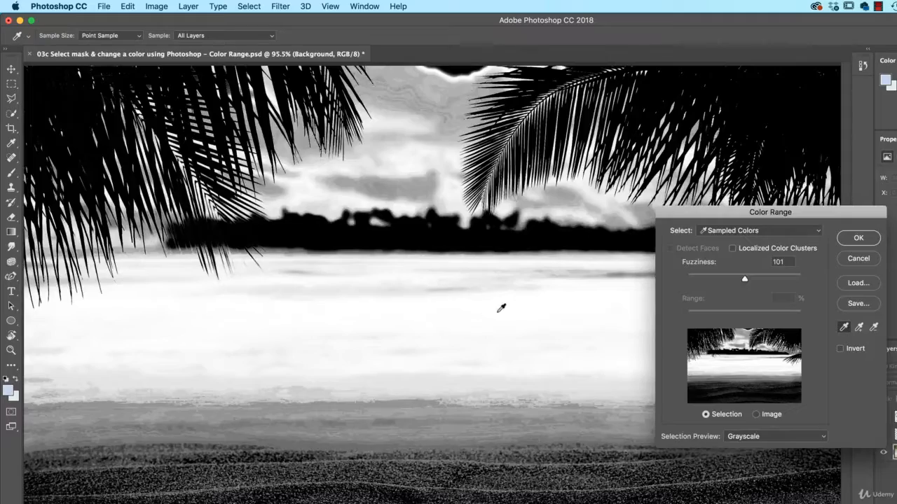
drag(714, 215, 855, 210)
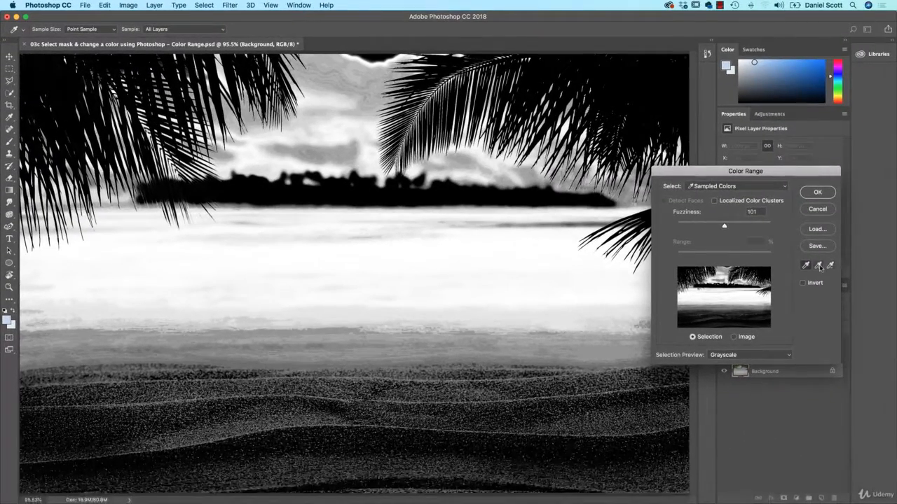
click(818, 265)
click(587, 226)
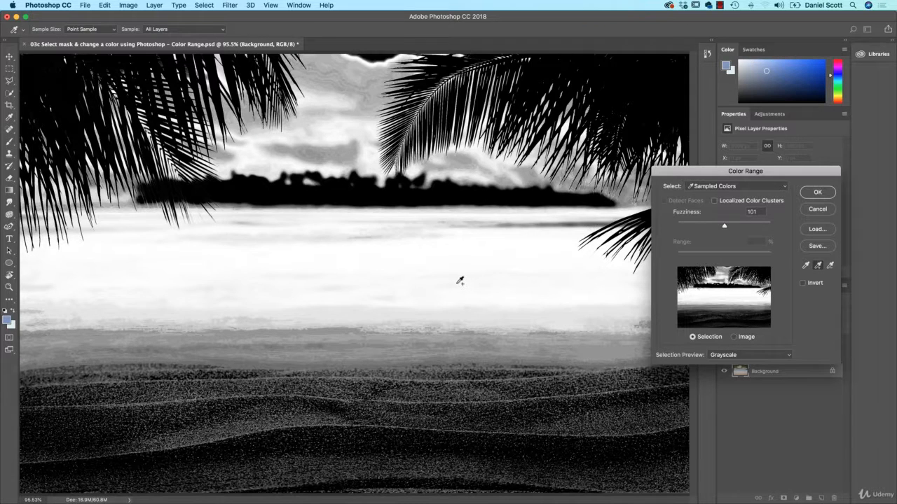
click(460, 281)
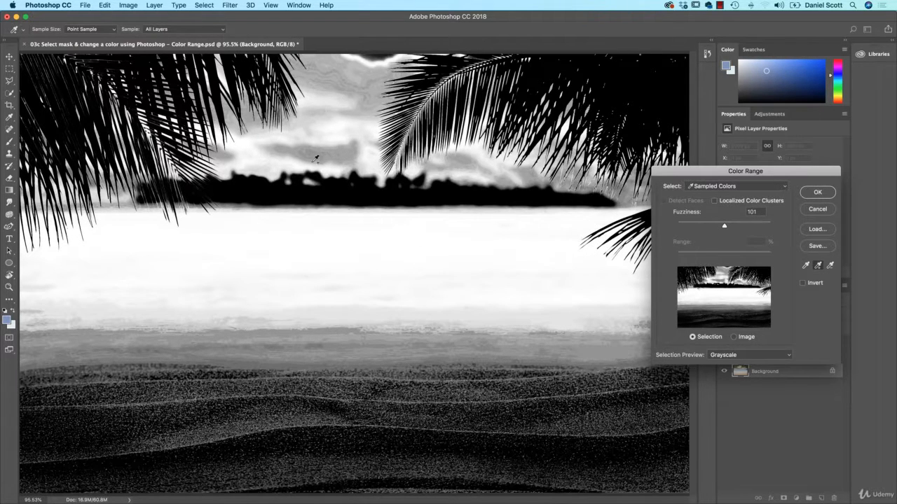
- Reduce the Fuzziness to 64 and apply the Color Range selection of the sea
drag(724, 226, 709, 227)
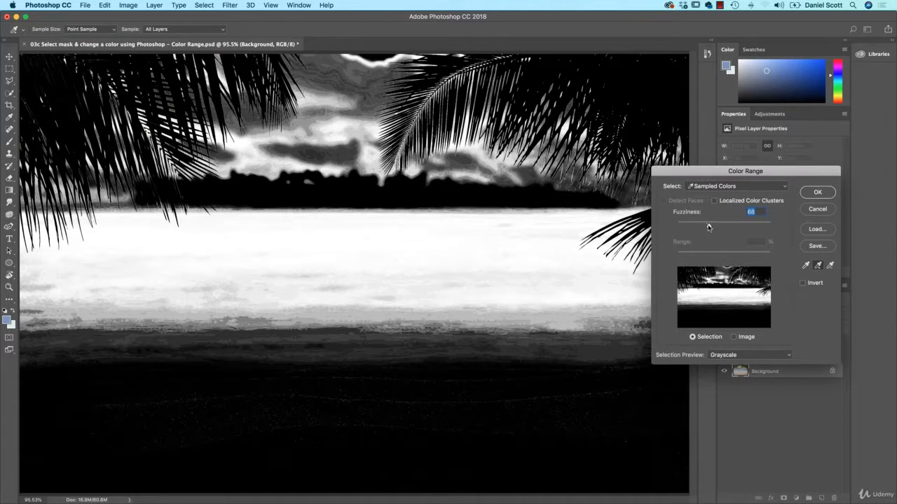
drag(709, 227, 707, 227)
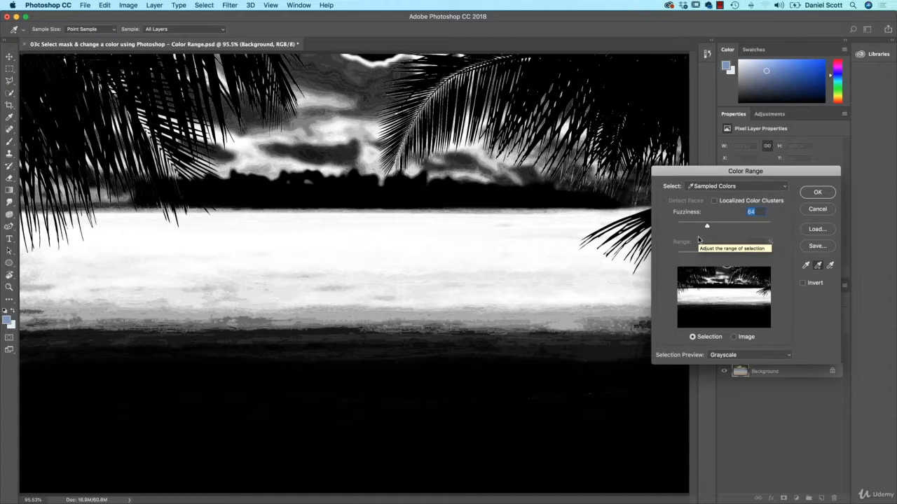
click(819, 193)
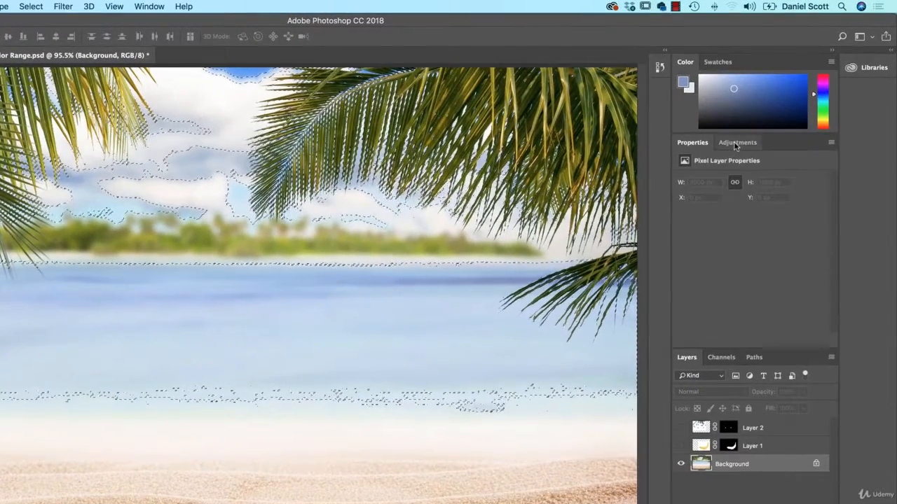
- Add a Hue/Saturation adjustment layer masked to the sea selection and toggle its visibility to check it
click(735, 143)
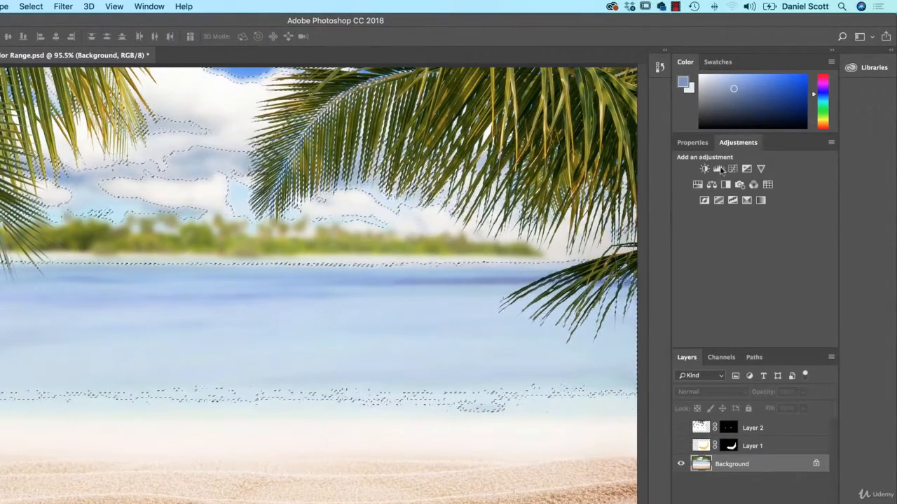
click(697, 186)
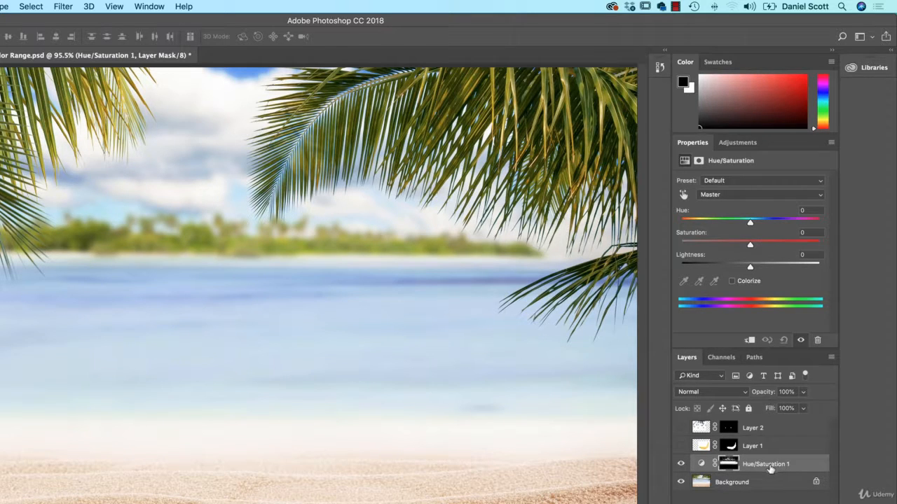
click(681, 464)
click(681, 464)
- Shift the Hue/Saturation layer's hue slightly into negative values, raise its saturation, and compare the sea with the adjustment off and on
mouse_move(750, 224)
mouse_down()
mouse_move(758, 225)
mouse_move(742, 224)
mouse_up()
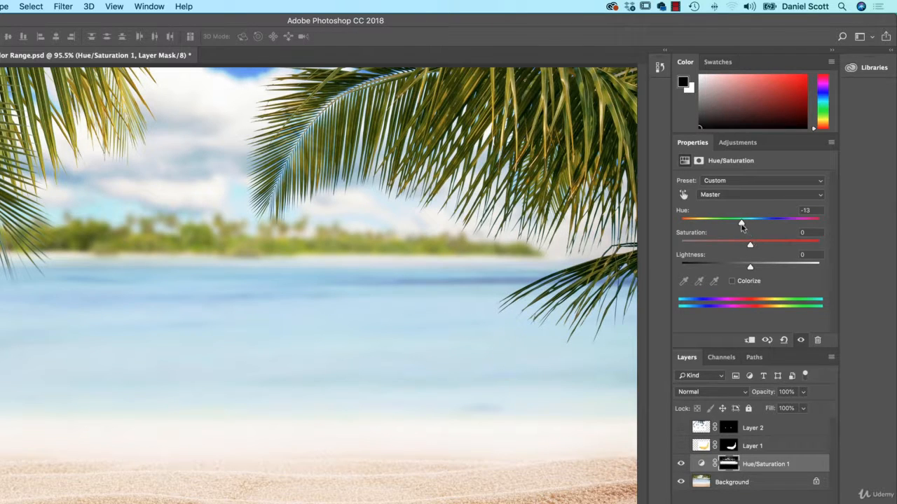
drag(742, 226, 739, 227)
drag(750, 245, 767, 250)
click(682, 465)
click(682, 465)
- Start a Color Range selection on the Background layer with the selection preview set to None and sample the green of the palm fronds
click(734, 488)
click(39, 5)
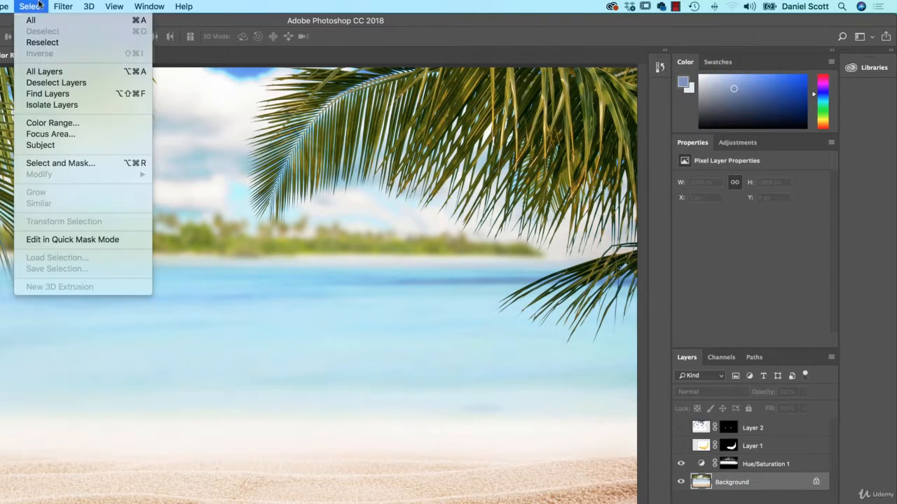
click(60, 123)
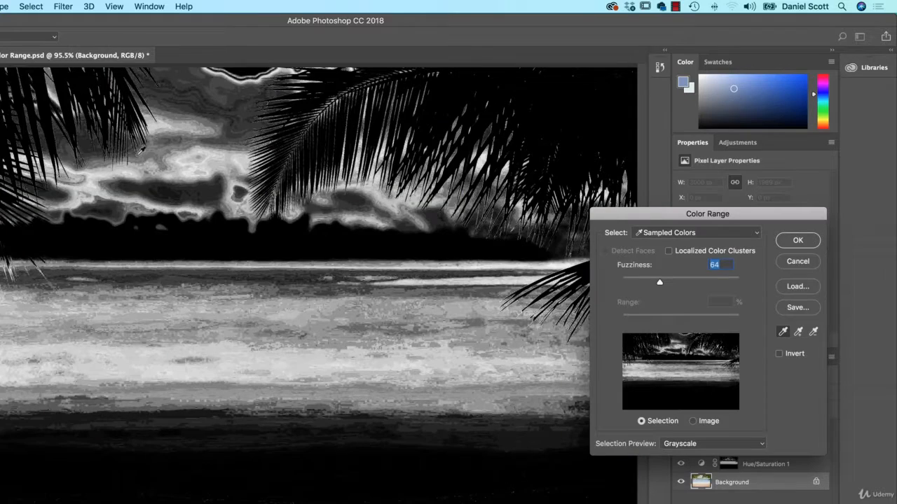
click(679, 445)
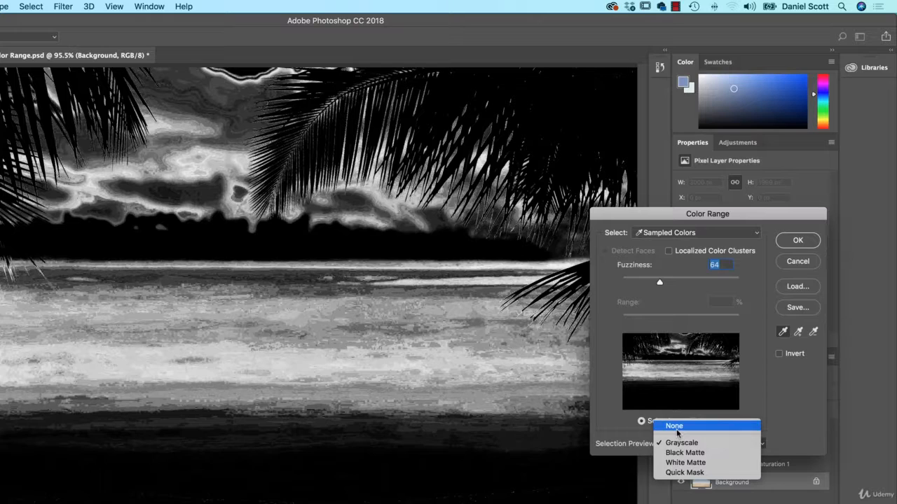
click(676, 426)
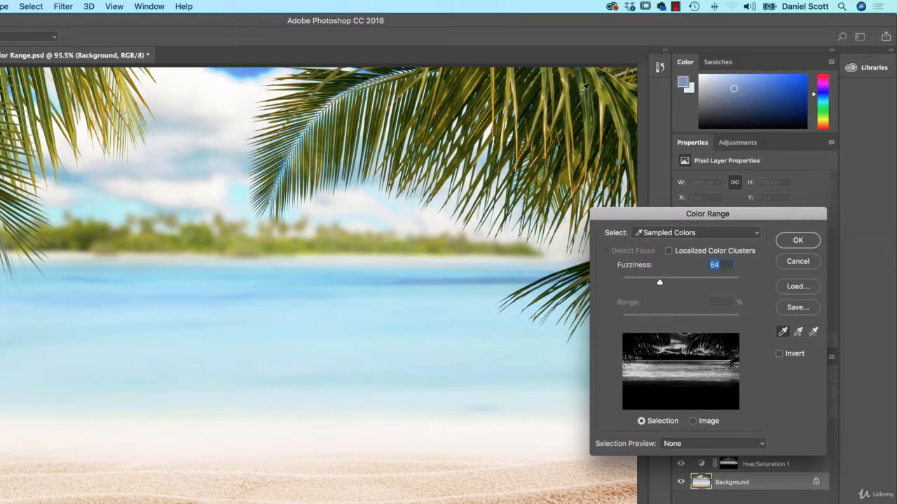
click(580, 94)
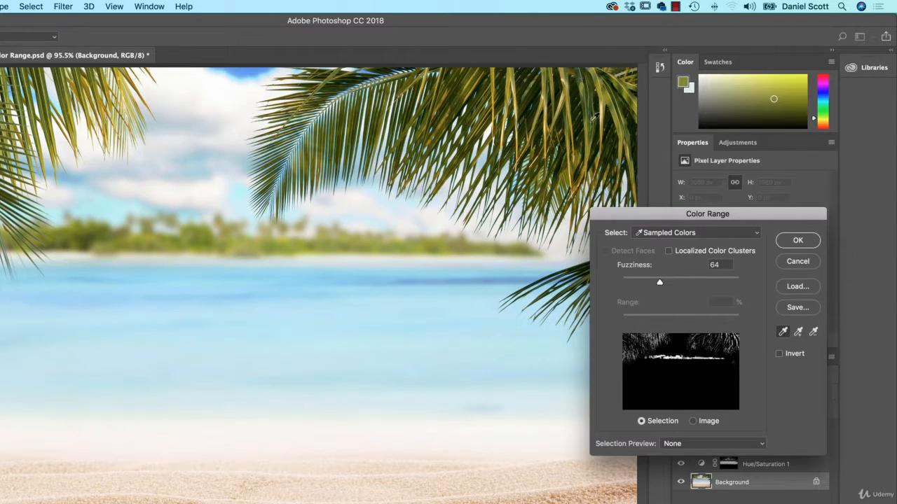
click(582, 84)
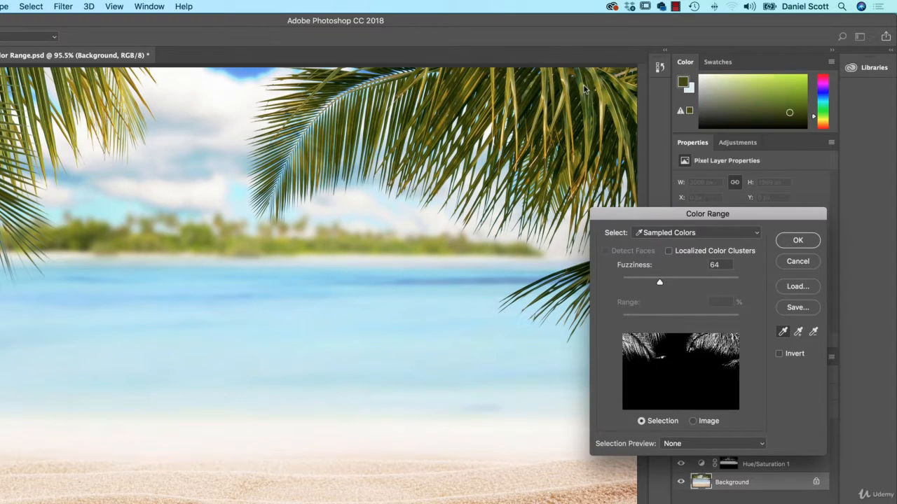
click(594, 87)
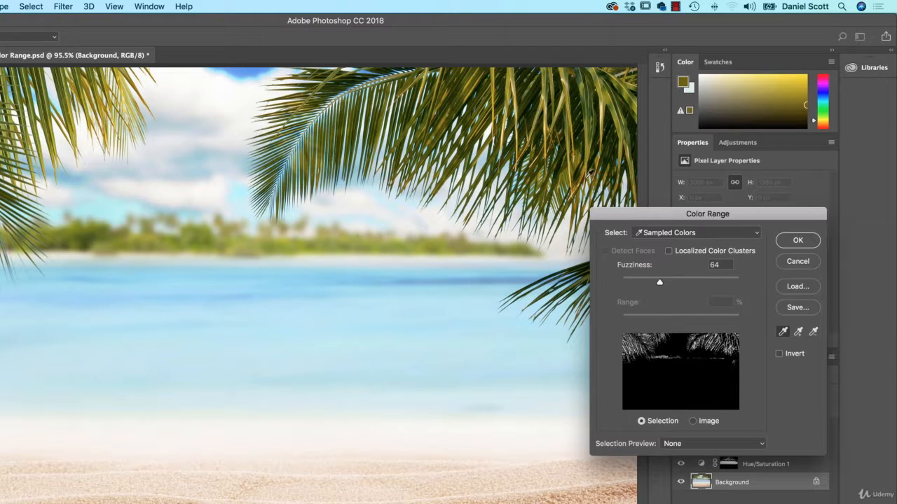
- Check the palm selection in a Grayscale preview, return the preview to None, and add further frond colours to the Color Range sample
click(678, 443)
click(681, 459)
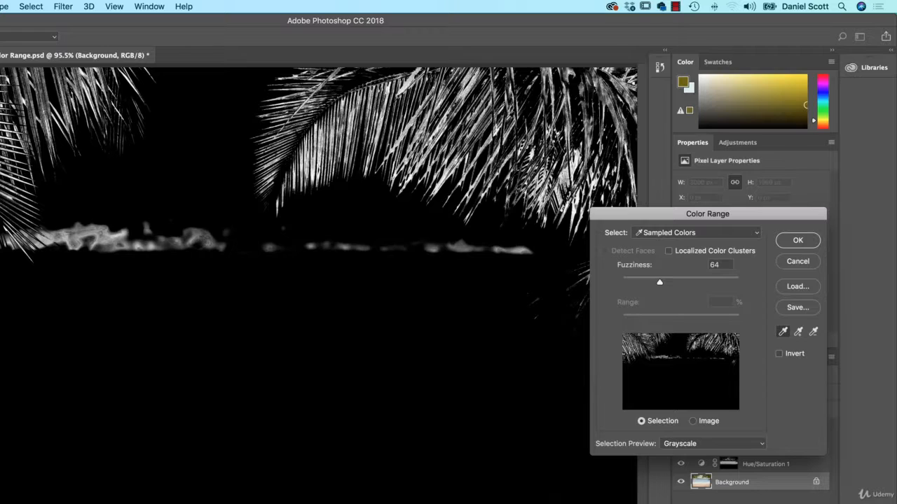
click(798, 333)
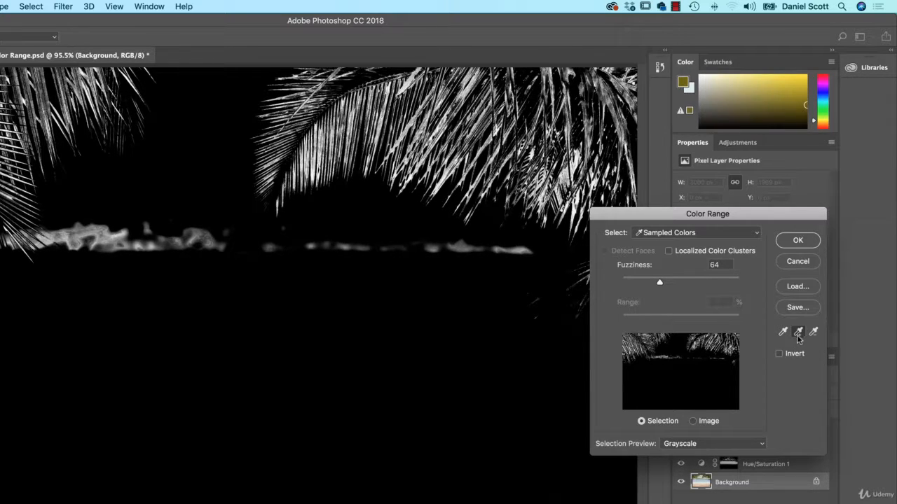
click(706, 450)
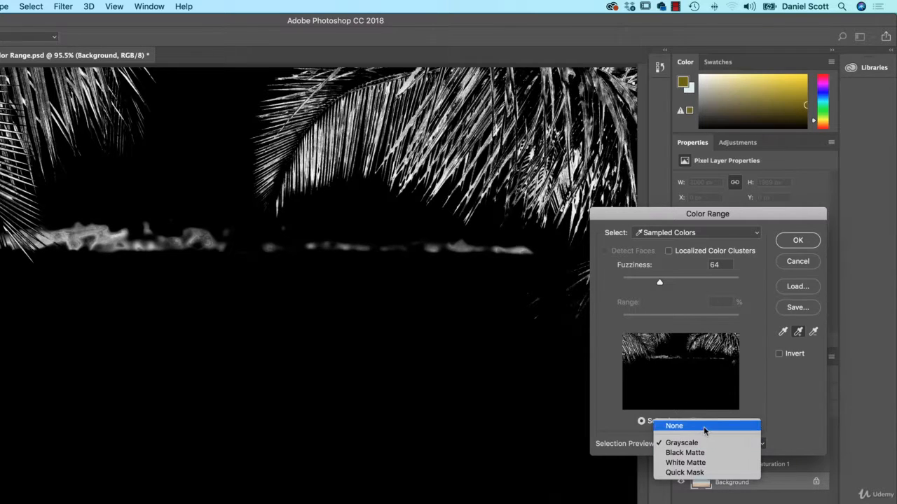
click(704, 425)
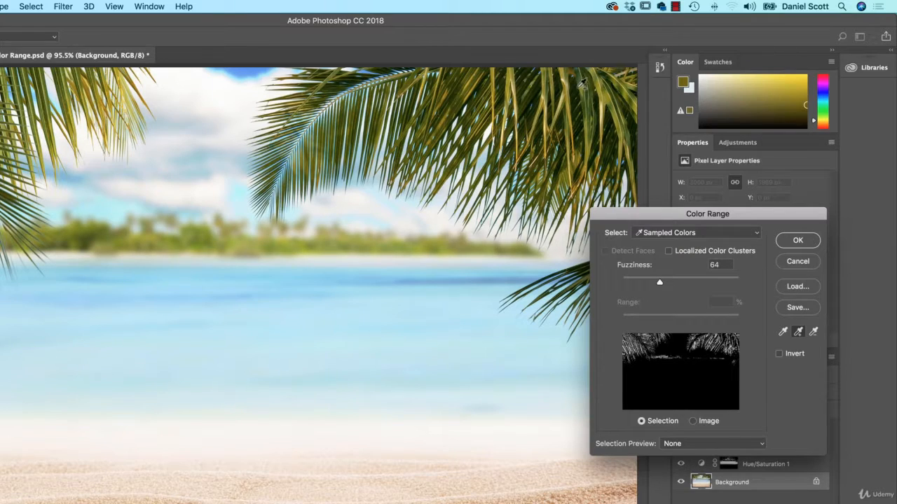
mouse_move(579, 87)
mouse_down()
mouse_move(587, 105)
mouse_move(594, 90)
mouse_up()
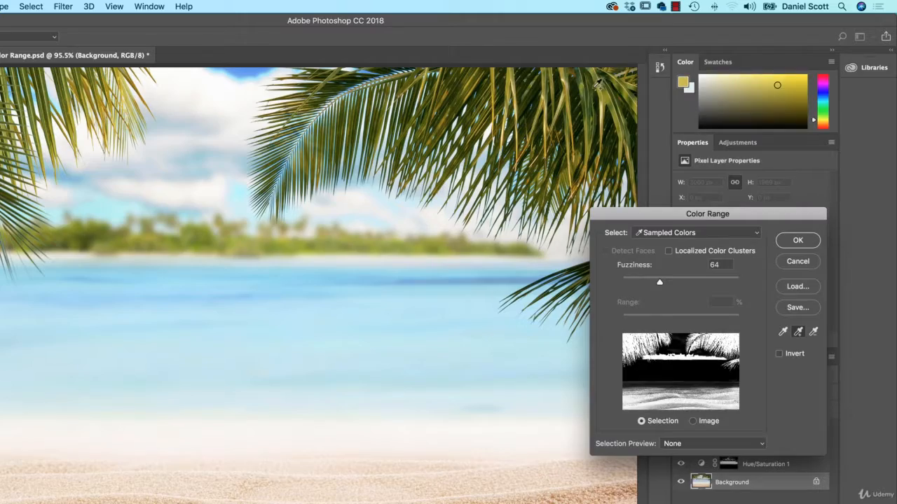
- Set the Color Range selection preview to Grayscale and reduce the Fuzziness to 51
click(716, 451)
click(704, 460)
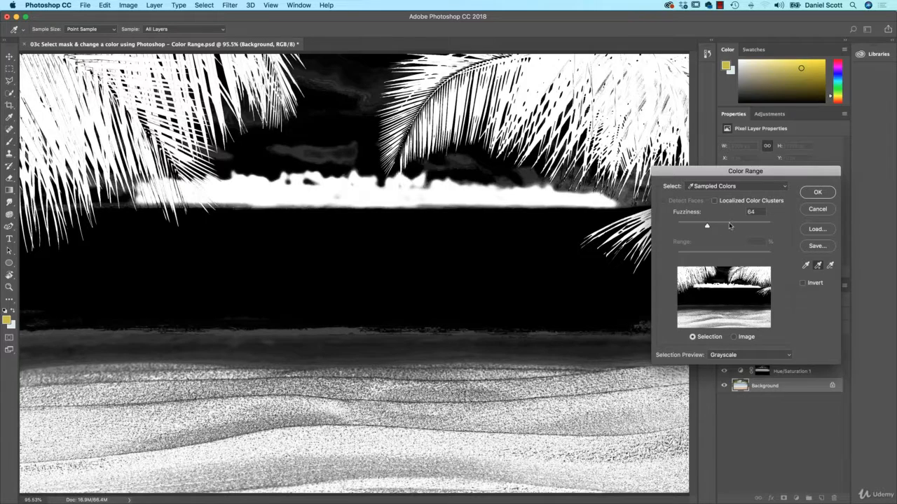
drag(707, 225, 701, 226)
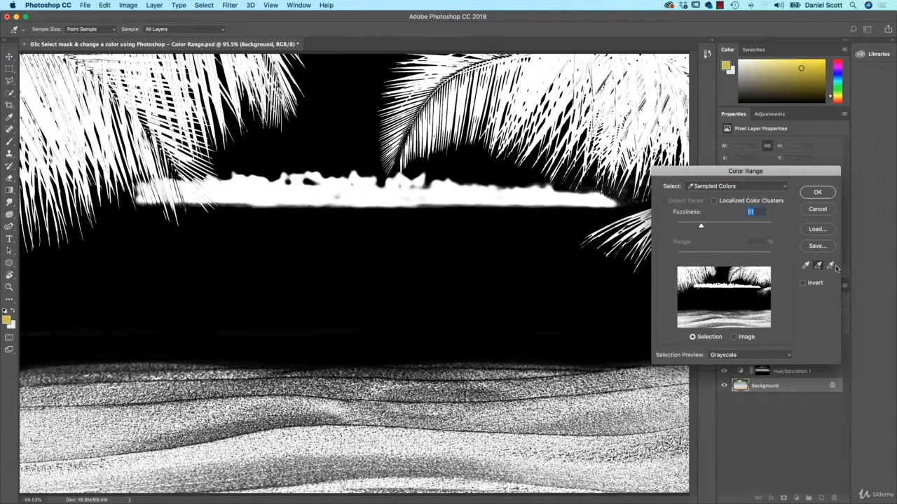
- Subtract the sand tones from the Color Range selection by sampling several spots across the beach, and apply the selection
click(831, 266)
click(465, 421)
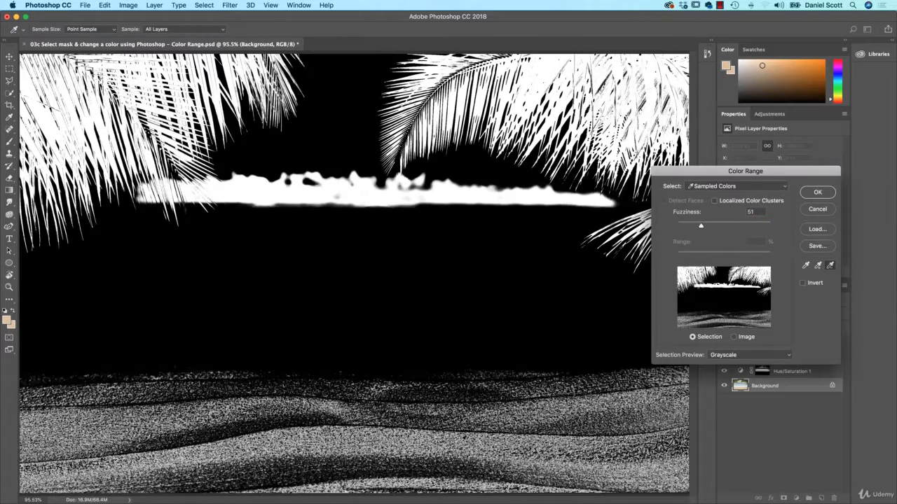
click(462, 440)
click(624, 415)
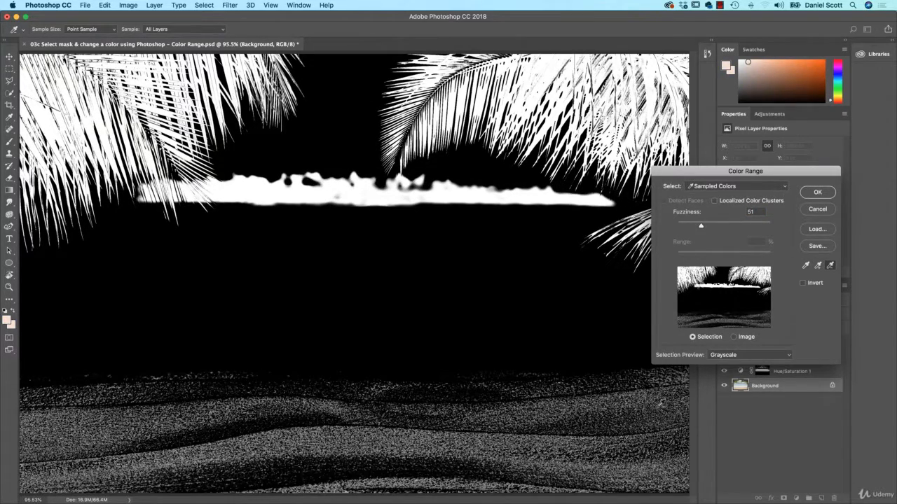
click(638, 423)
click(585, 426)
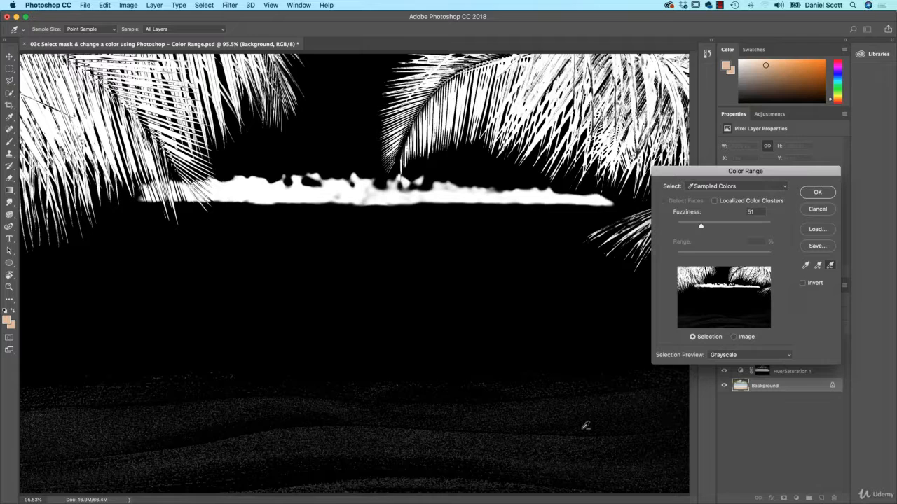
click(524, 430)
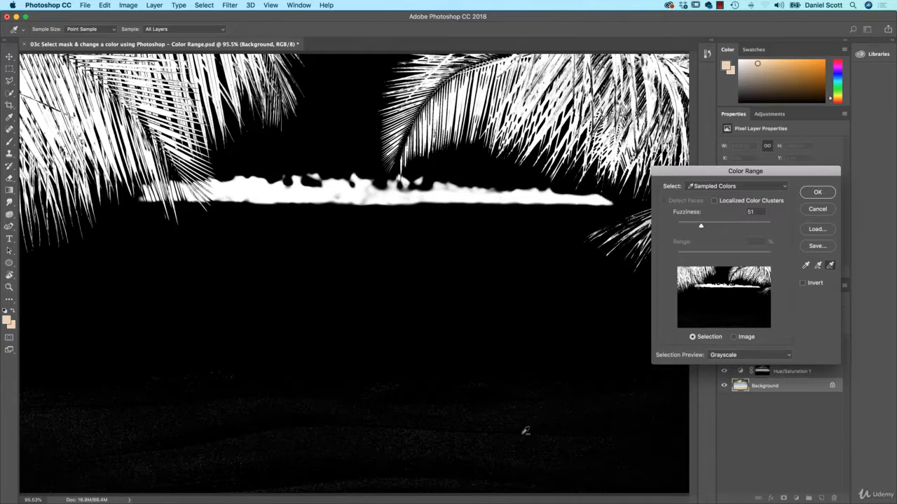
click(506, 433)
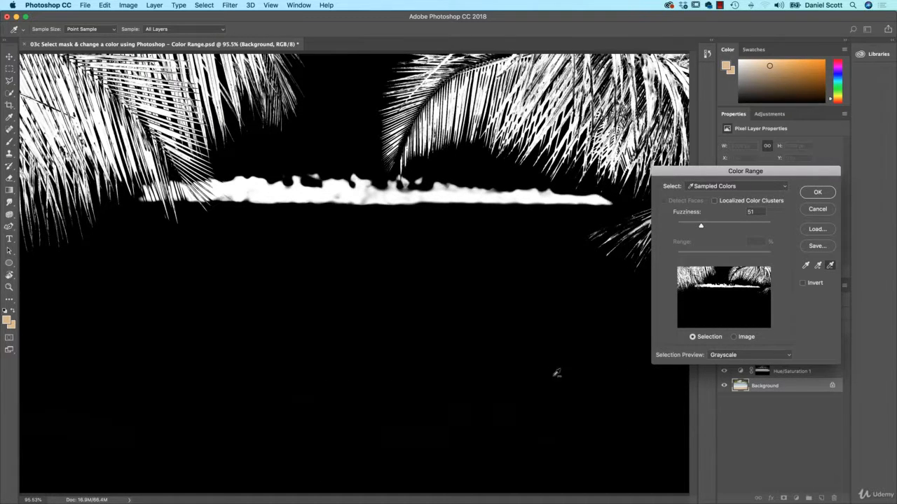
click(806, 193)
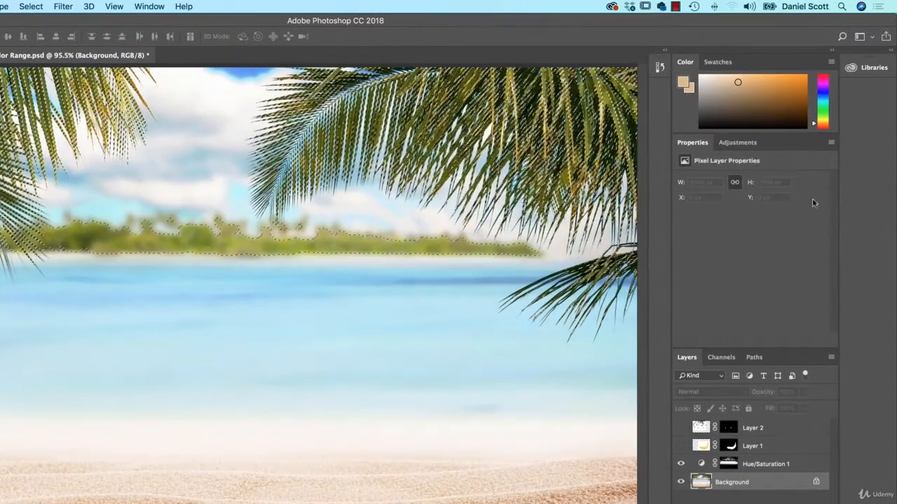
- Add a Hue/Saturation adjustment layer masked to the palm selection, with Hue at +50 and Saturation at +6
click(738, 143)
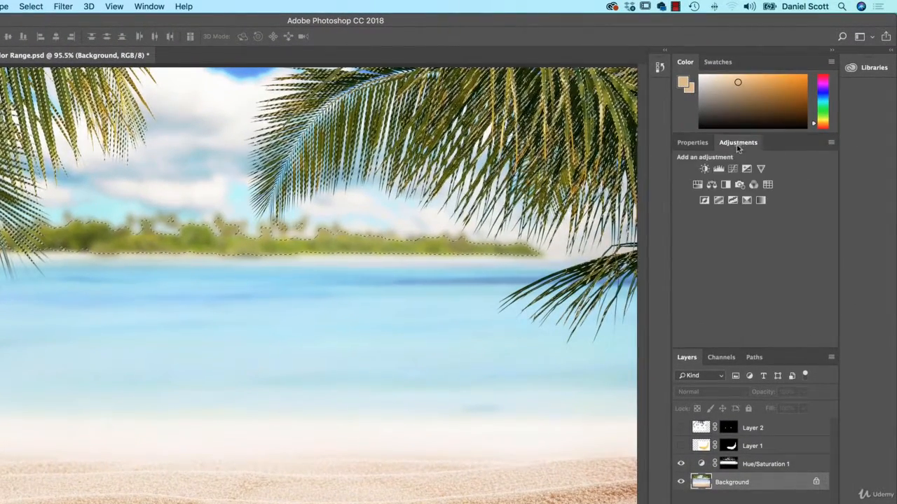
click(697, 184)
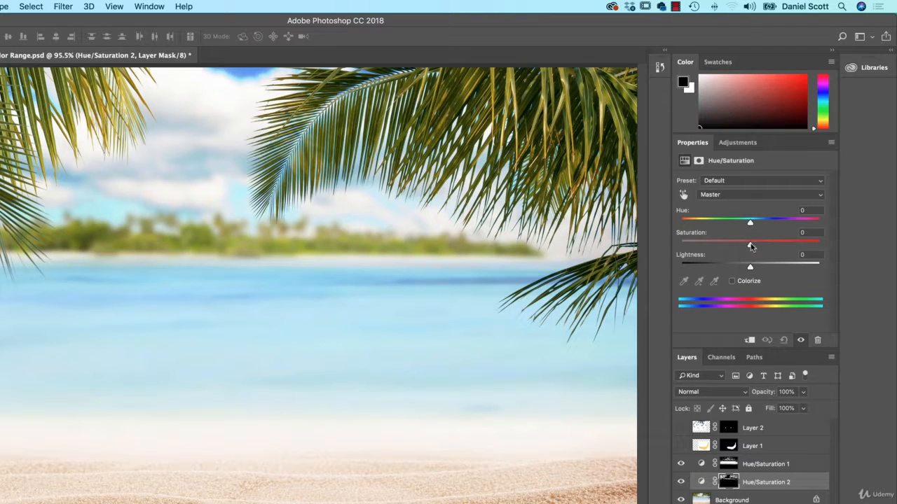
drag(750, 245, 819, 244)
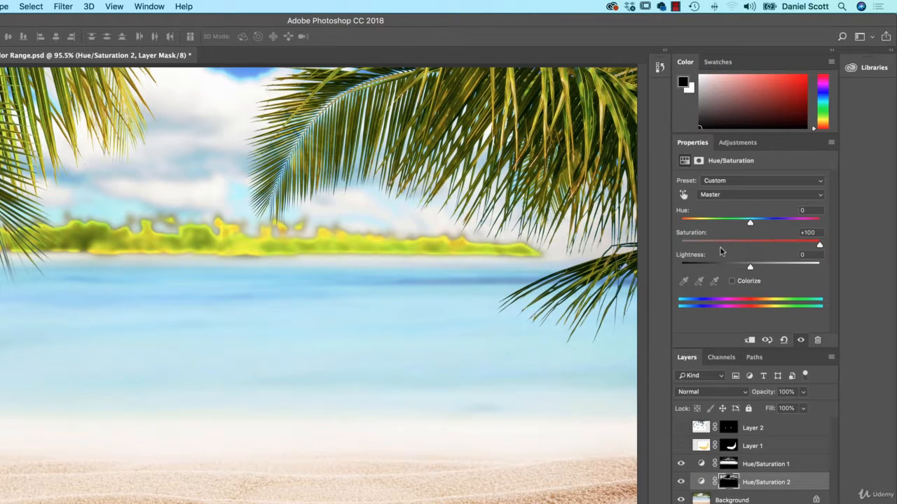
drag(751, 224, 783, 224)
drag(817, 249, 756, 250)
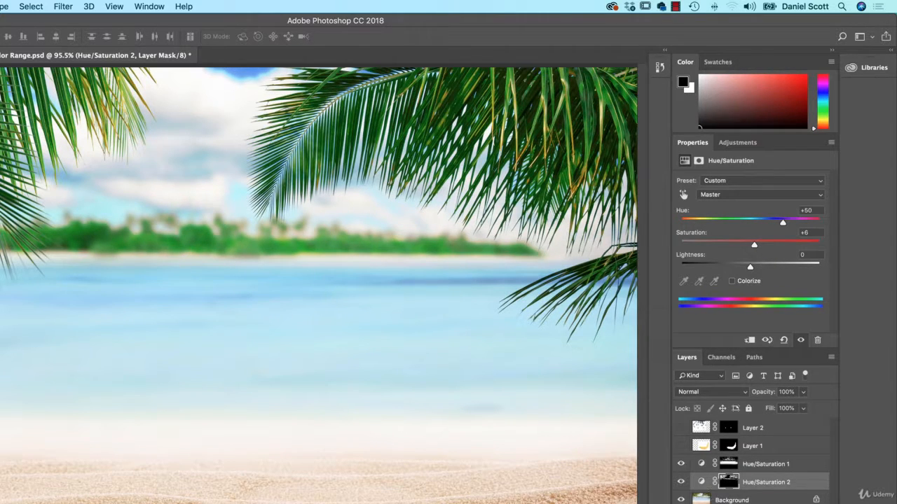
- Compare the palm leaves with the Hue/Saturation 2 adjustment repeatedly off and on, leaving it visible
click(679, 483)
click(679, 483)
click(681, 483)
click(680, 483)
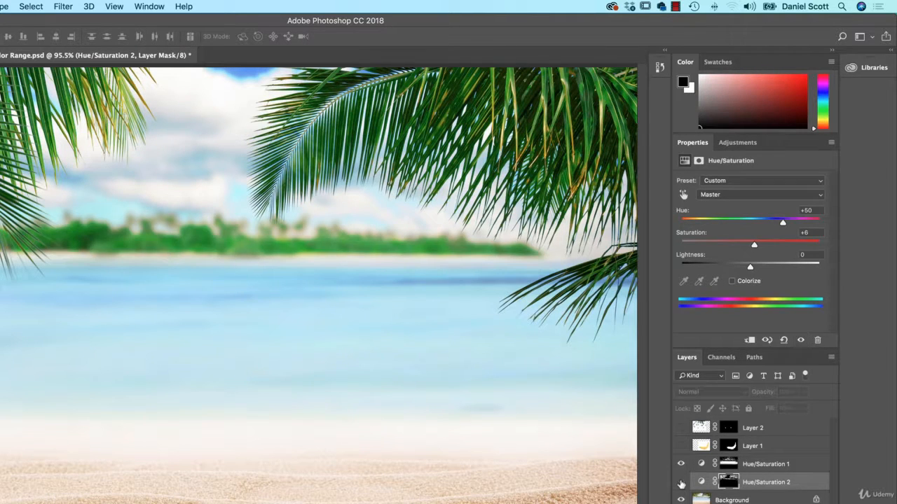
click(681, 483)
click(680, 482)
click(681, 483)
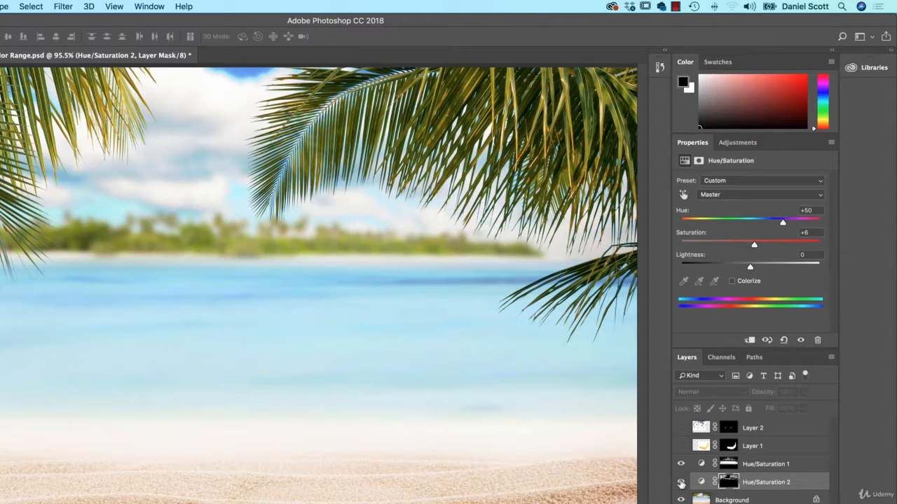
click(680, 483)
click(681, 482)
click(681, 482)
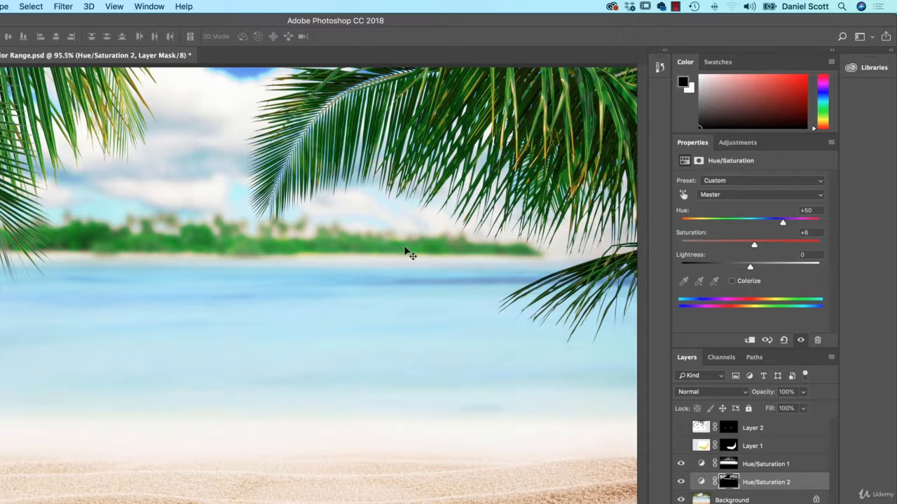
- Paint black with the Brush on the Hue/Saturation 2 mask across the distant island to remove its green tint
click(731, 482)
key(b)
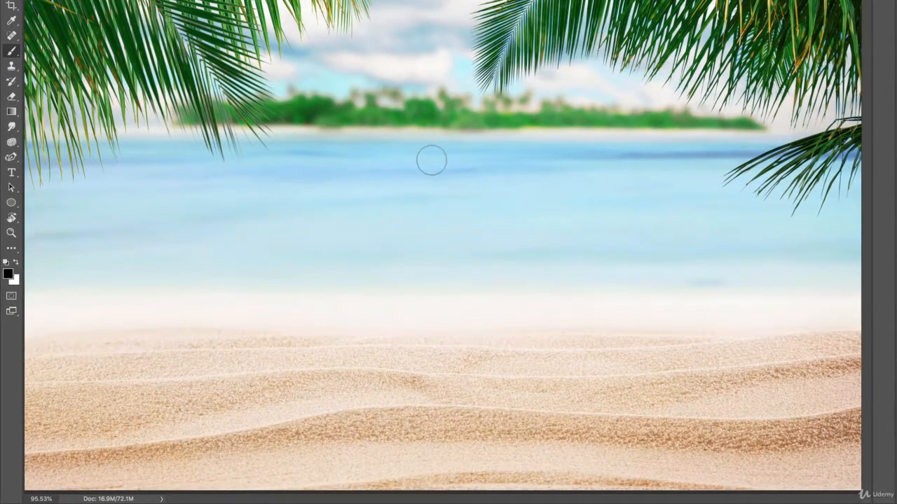
mouse_move(507, 152)
mouse_down()
mouse_move(538, 157)
mouse_move(576, 129)
mouse_move(620, 130)
mouse_move(657, 136)
mouse_move(645, 157)
mouse_move(606, 110)
mouse_move(607, 60)
mouse_up()
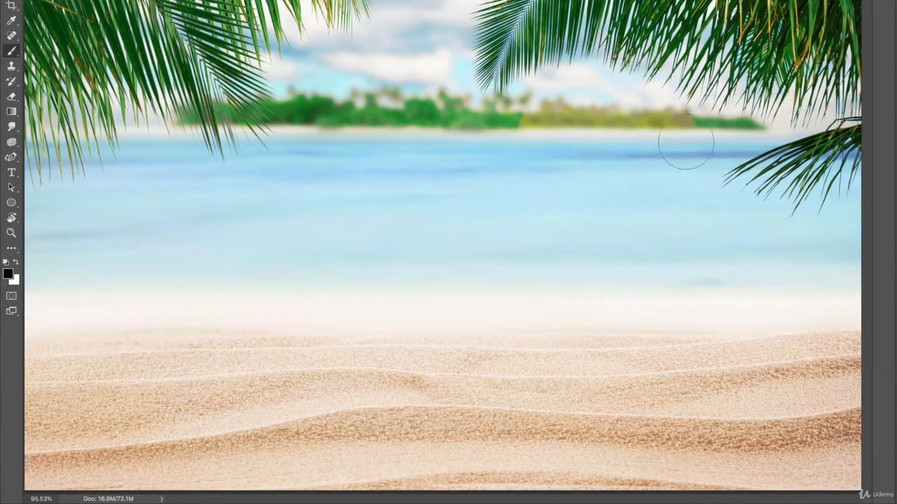
drag(701, 140, 729, 137)
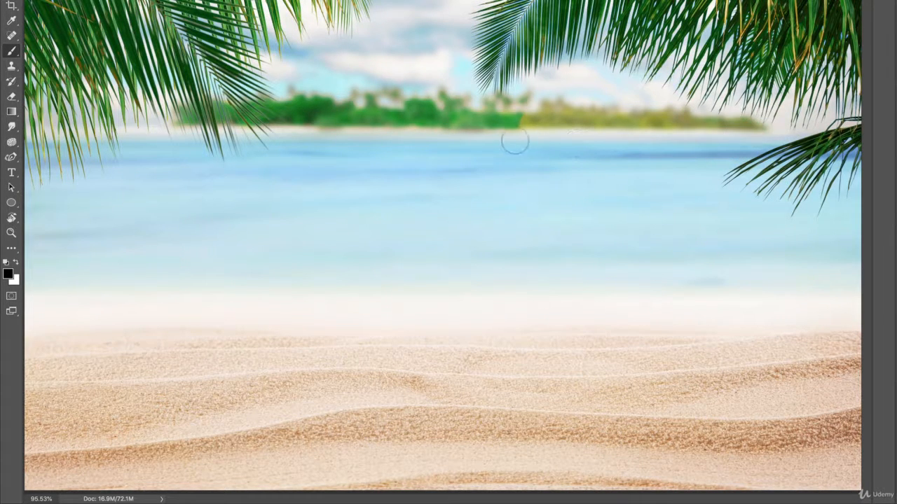
mouse_move(506, 119)
mouse_down()
mouse_move(477, 132)
mouse_move(459, 106)
mouse_move(455, 121)
mouse_move(395, 82)
mouse_move(301, 111)
mouse_up()
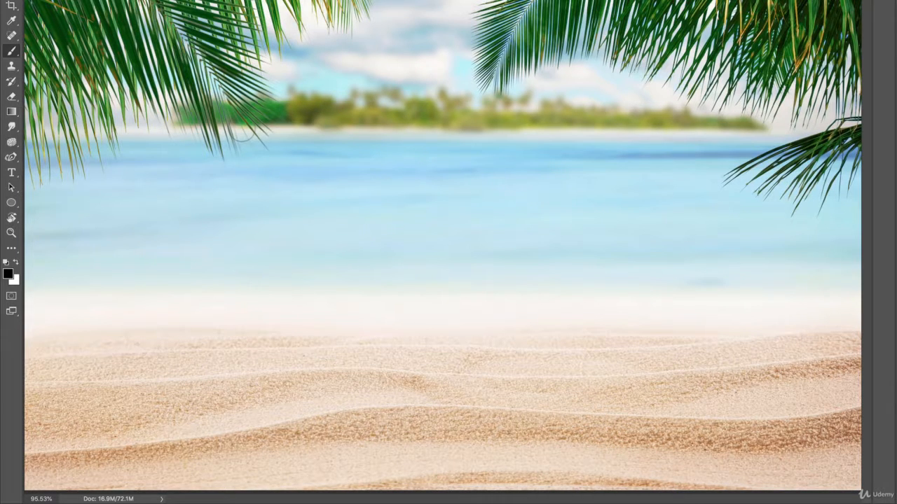
drag(241, 129, 202, 136)
- Undo the brush strokes over the distant island on the Hue/Saturation 2 mask
drag(274, 114, 504, 117)
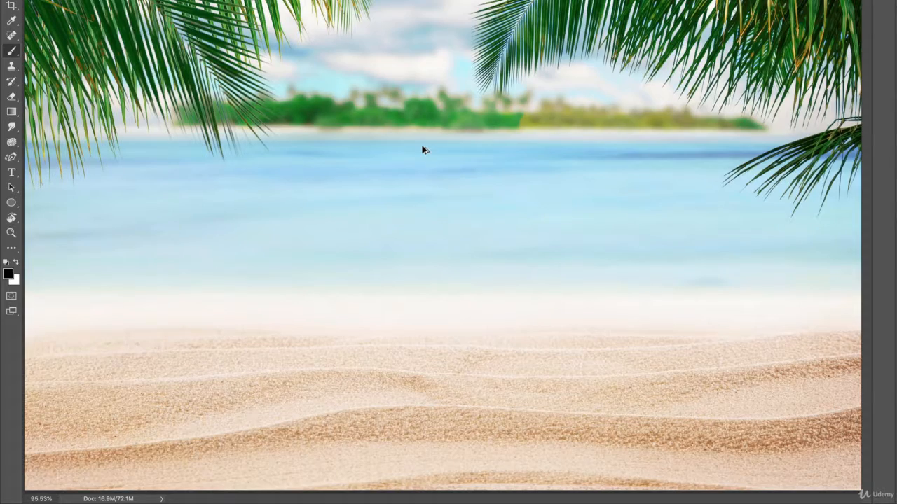
drag(712, 124, 735, 125)
key(q)
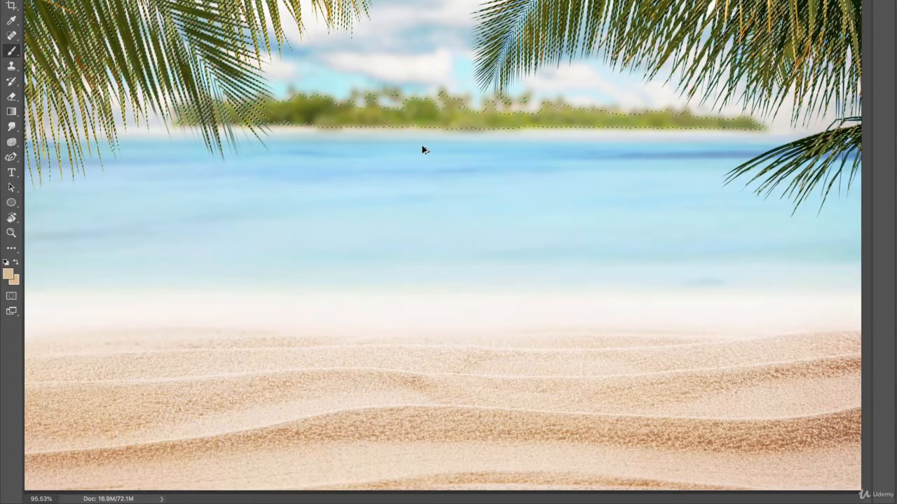
key(ctrl+super+f)
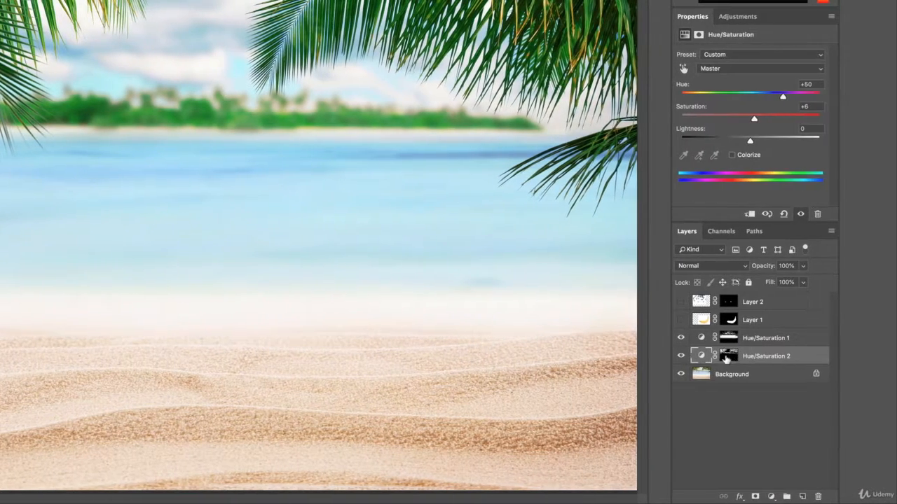
- Paint black over the distant island on the Hue/Saturation 2 mask with an enlarged brush at 30% opacity to partly fade its green tint
click(727, 357)
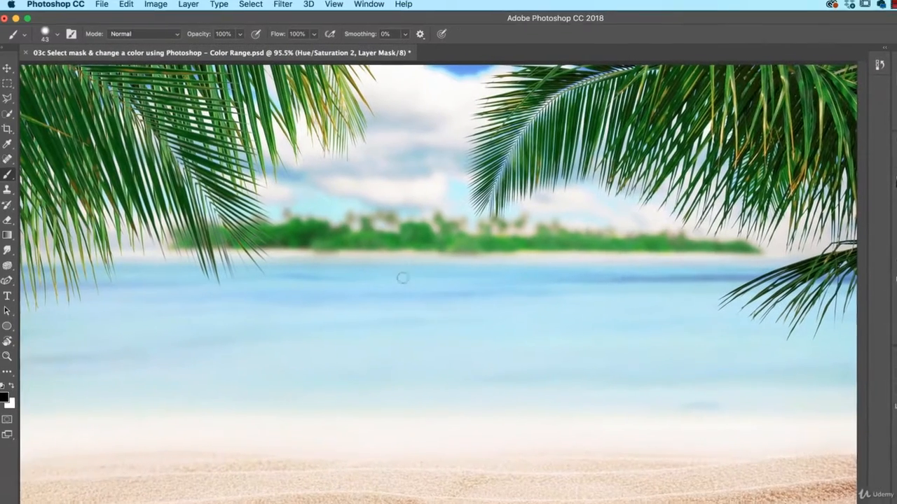
drag(254, 194, 332, 206)
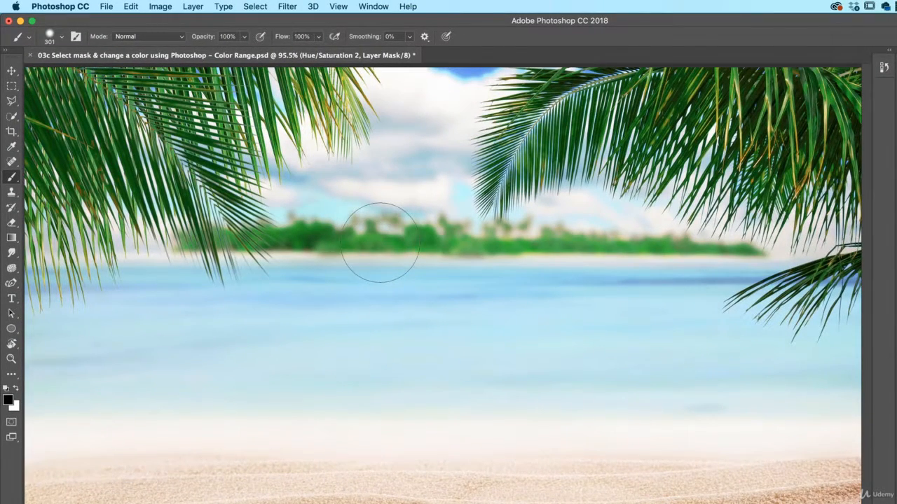
mouse_move(396, 251)
mouse_down()
mouse_move(479, 253)
mouse_move(380, 234)
mouse_move(420, 306)
mouse_move(407, 239)
mouse_move(410, 258)
mouse_up()
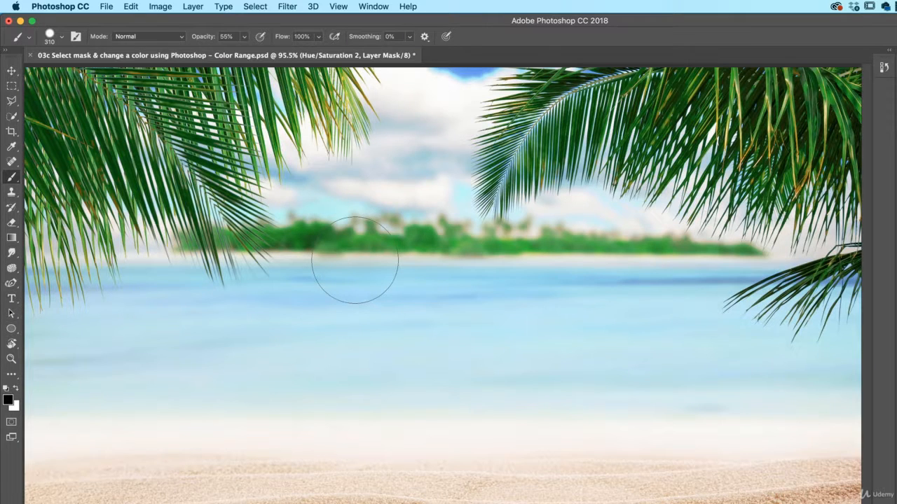
key(3)
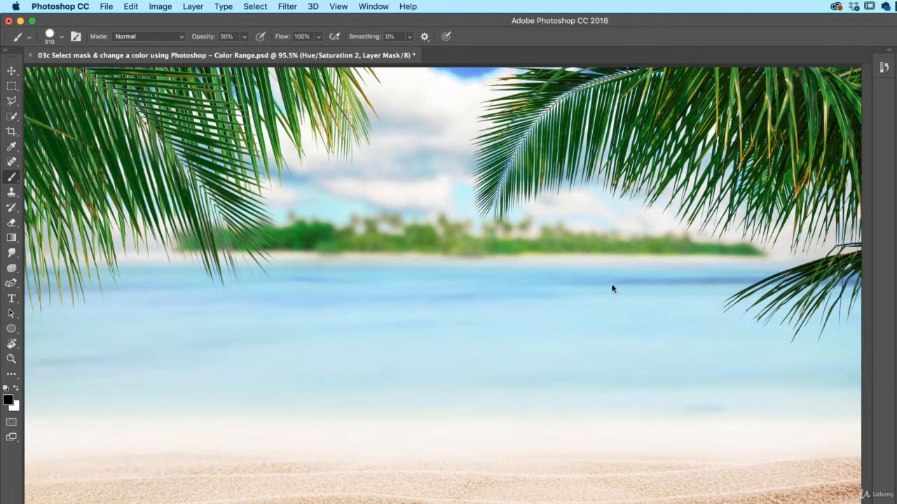
drag(612, 285, 591, 285)
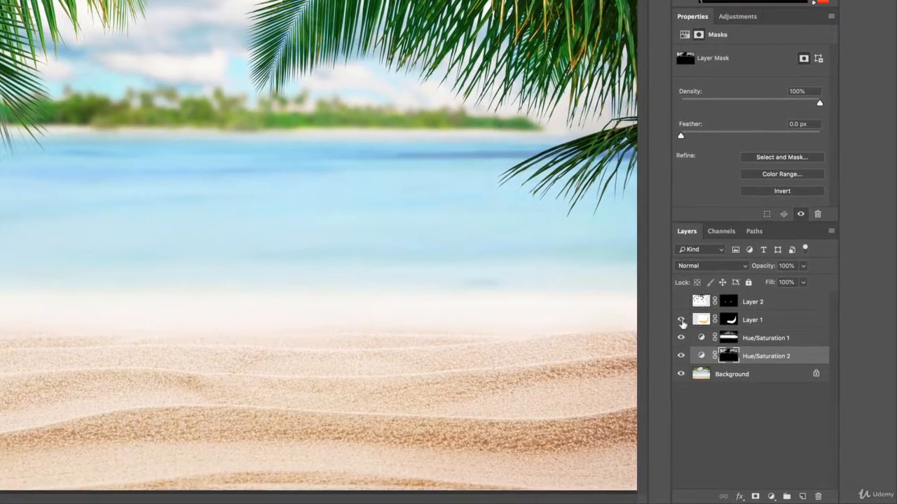
- Show Layer 1 and Layer 2 with the banana and blueberries, and compare the image with both Hue/Saturation layers off and on
click(855, 417)
click(854, 399)
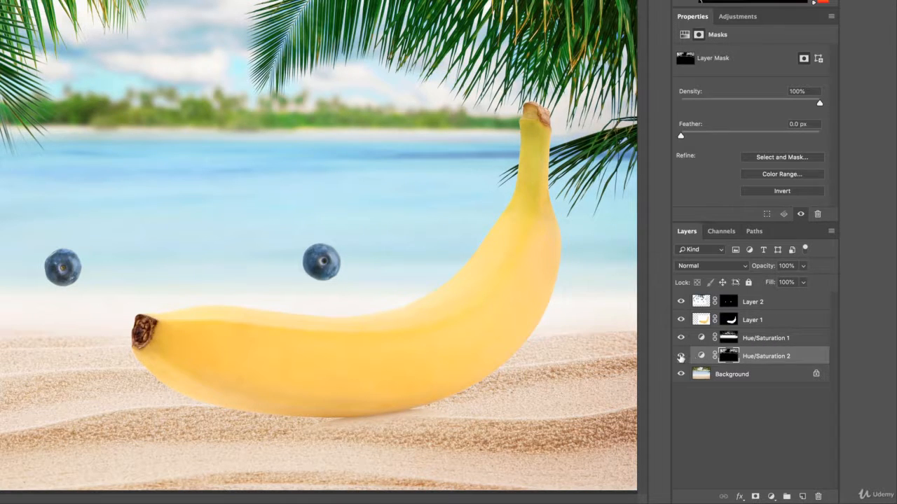
click(681, 356)
click(681, 339)
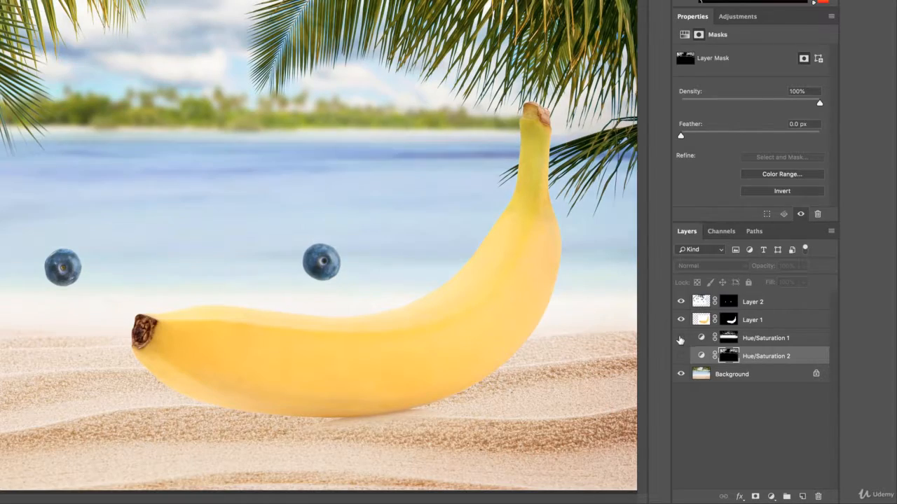
click(681, 356)
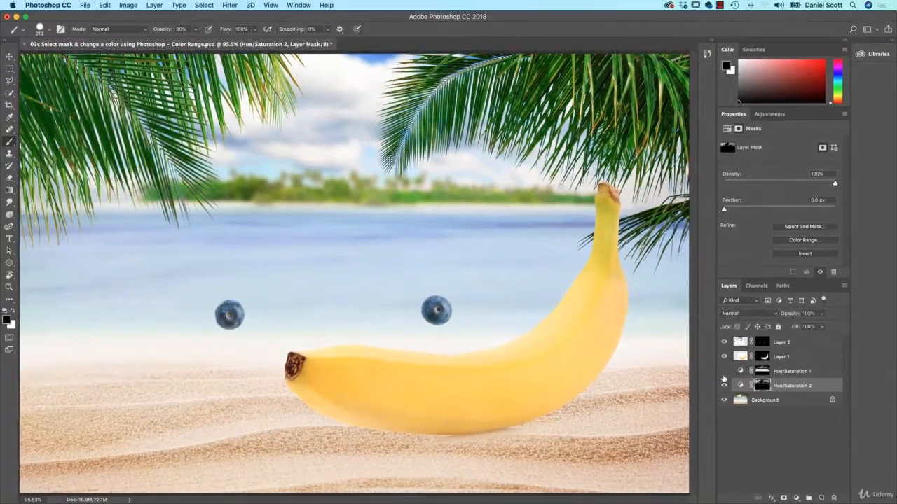
click(682, 339)
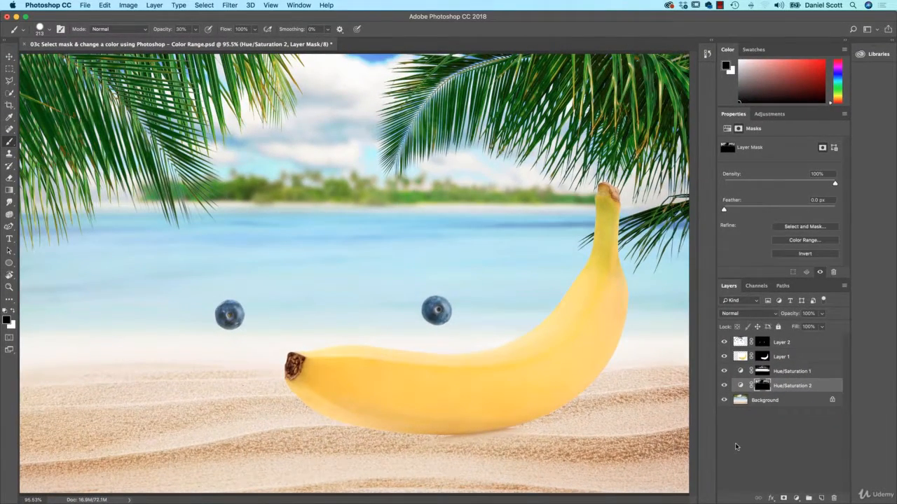